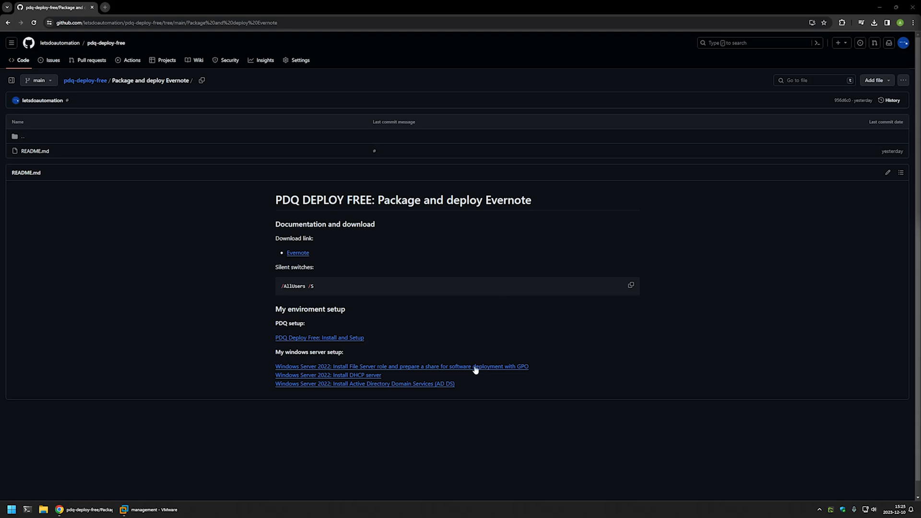
- Review the PDQ setup and Windows server setup links in the README's environment setup section
left_click_drag(475, 390, 264, 306)
left_click(390, 327)
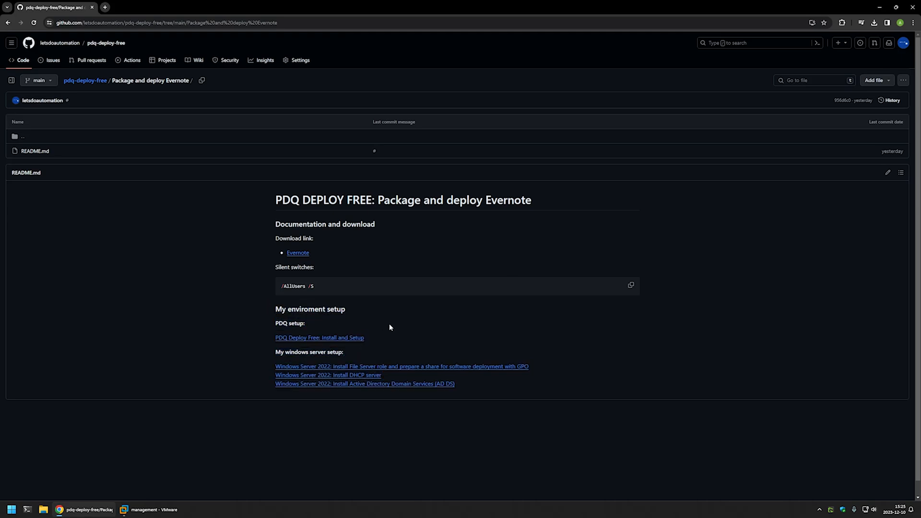
left_click_drag(466, 386, 269, 357)
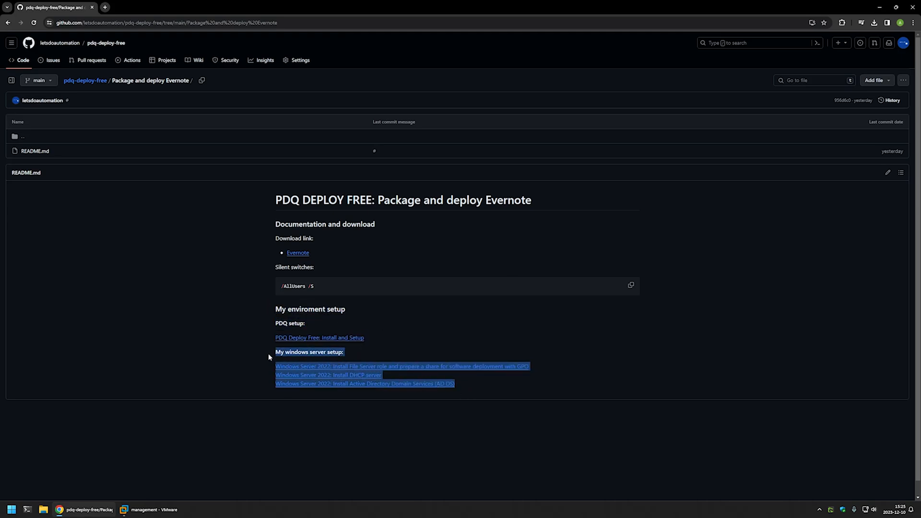
left_click(352, 352)
left_click_drag(376, 342, 306, 326)
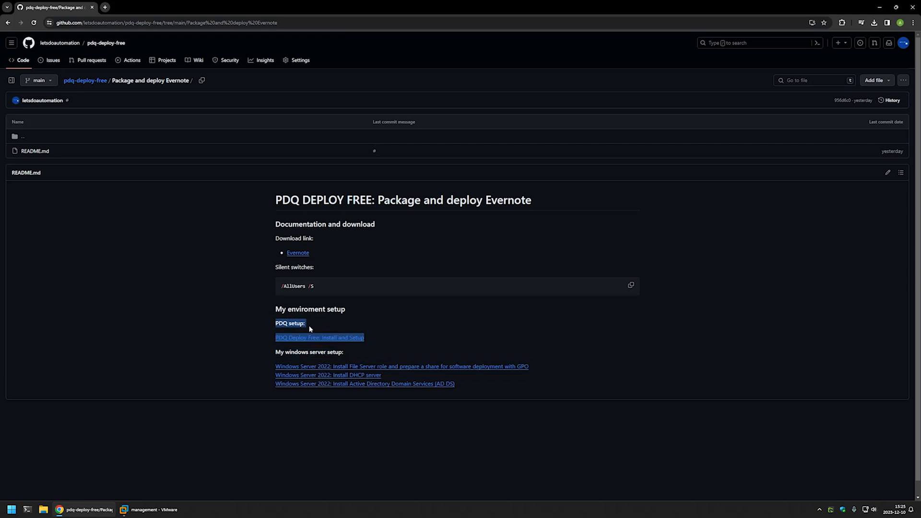
left_click(315, 325)
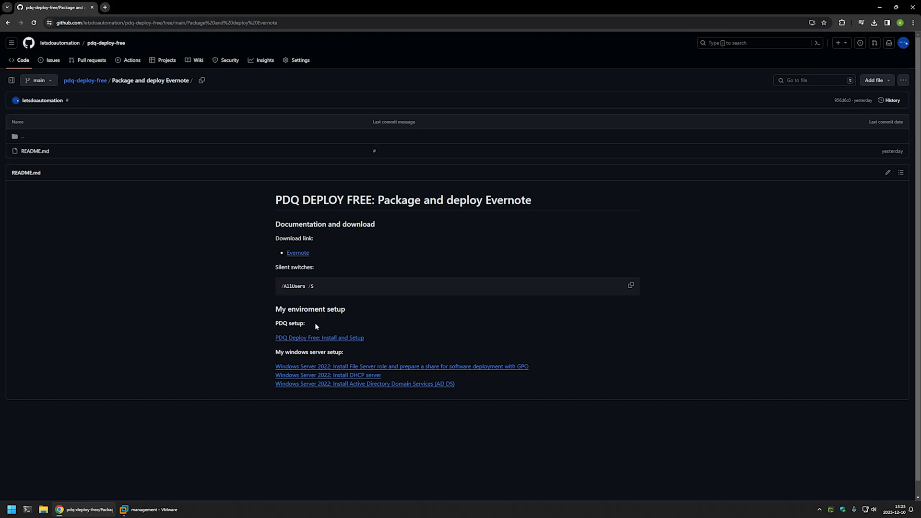
- Open the Evernote download page from the README link and download the Windows installer
middle_click(294, 255)
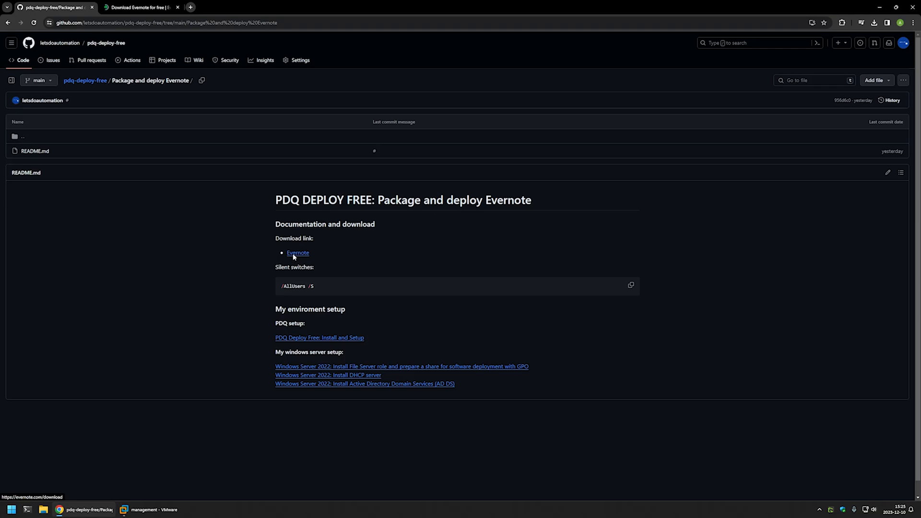
left_click(140, 8)
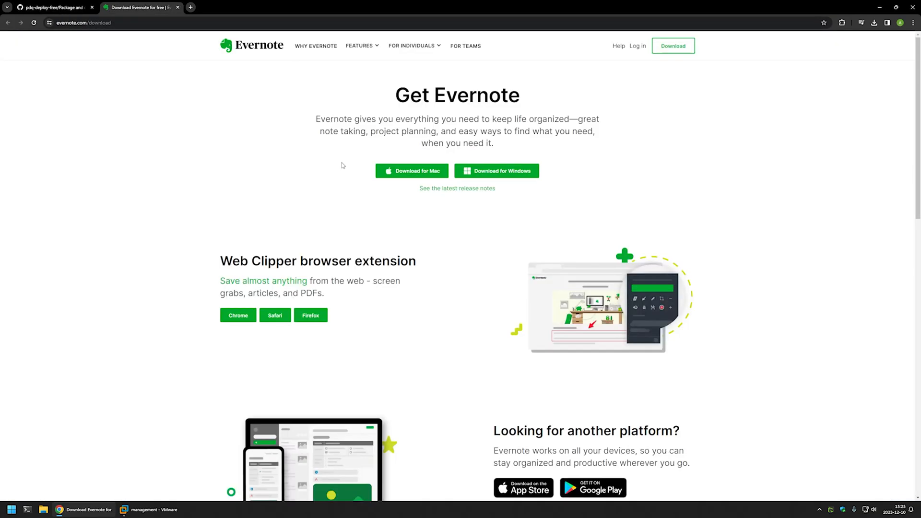
left_click(518, 173)
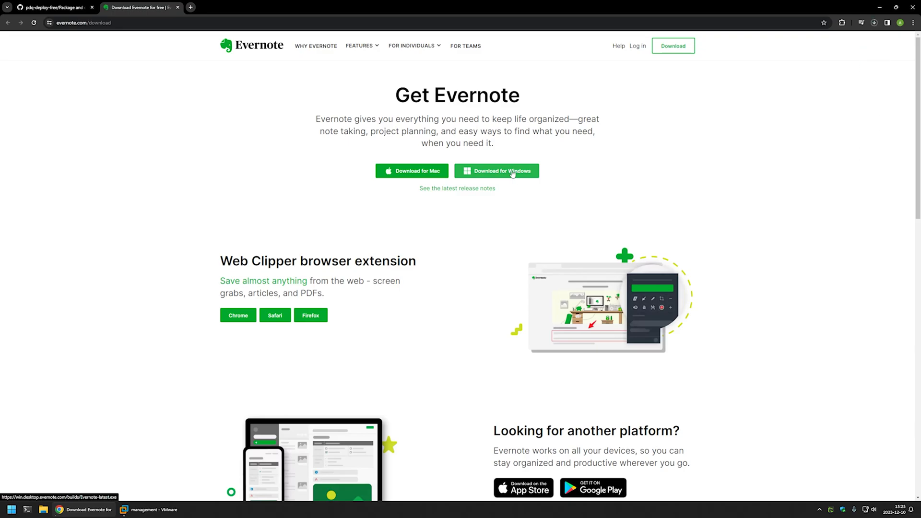
- Open the host's Downloads folder and copy Evernote-latest.exe
right_click(43, 508)
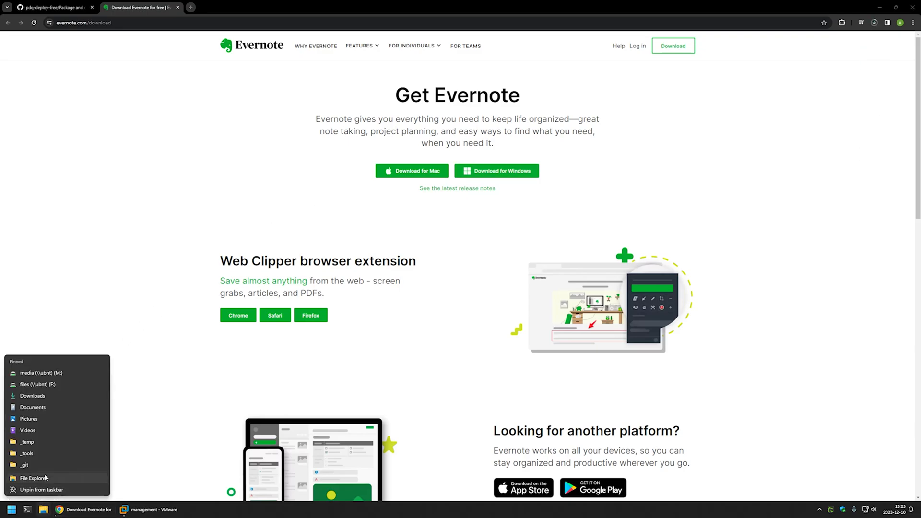
left_click(36, 398)
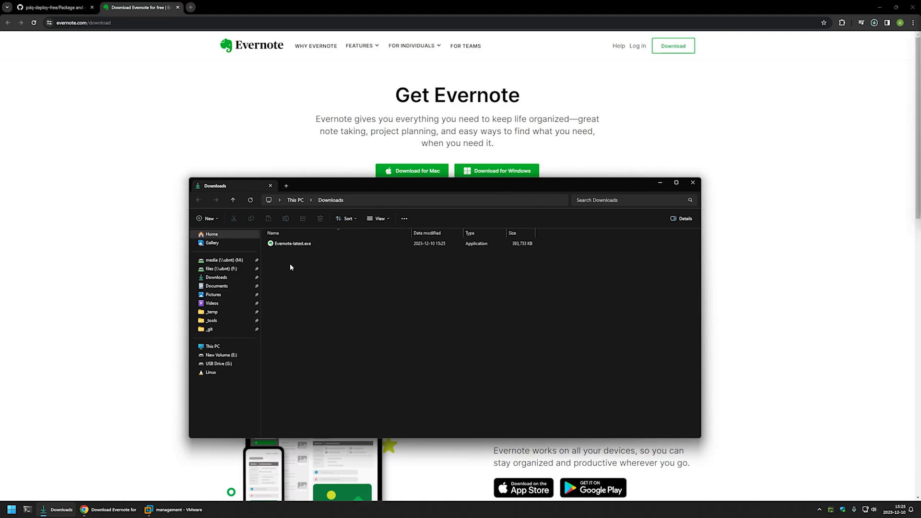
right_click(288, 245)
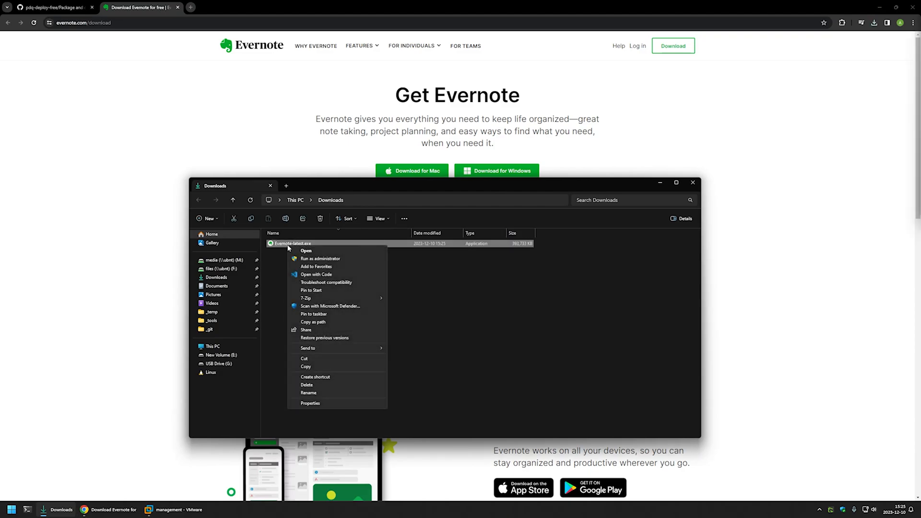
left_click(307, 367)
- Switch to the management virtual machine in VMware Workstation and browse to the software share on \\srv02
left_click(197, 509)
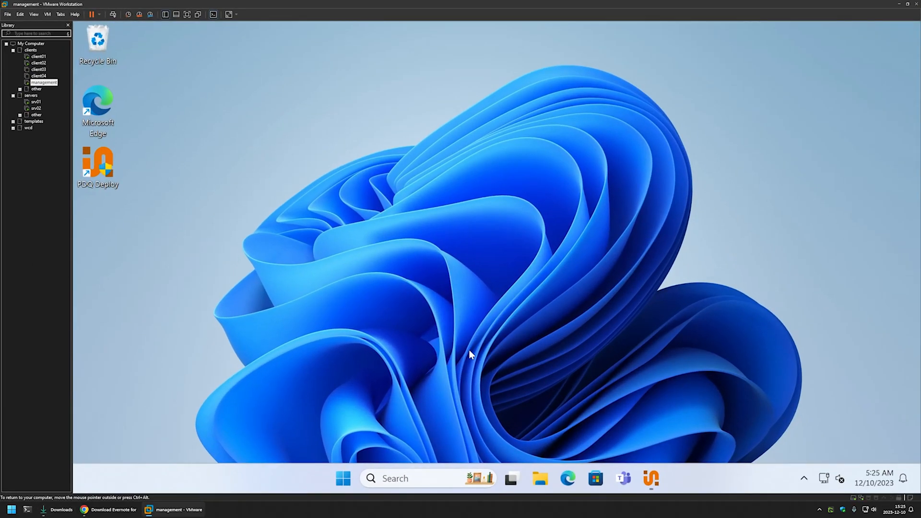
left_click(540, 478)
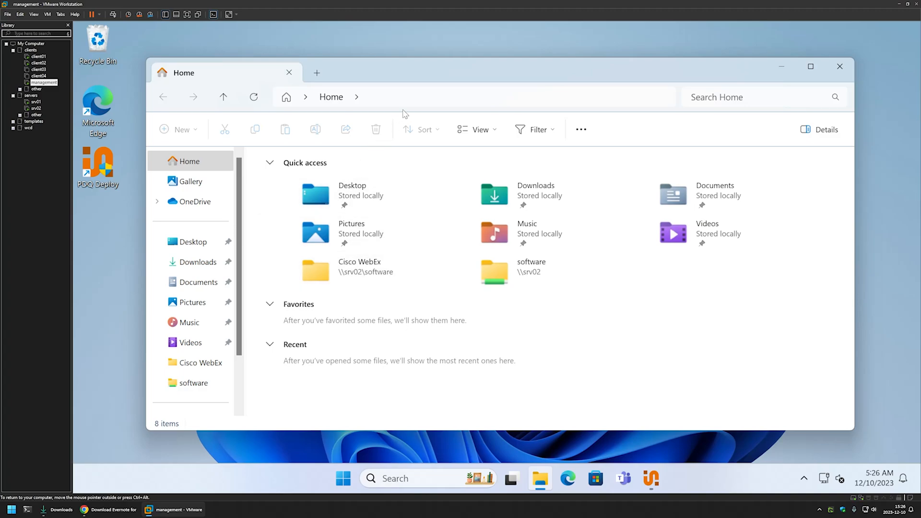
left_click(417, 97)
type("\\srv02")
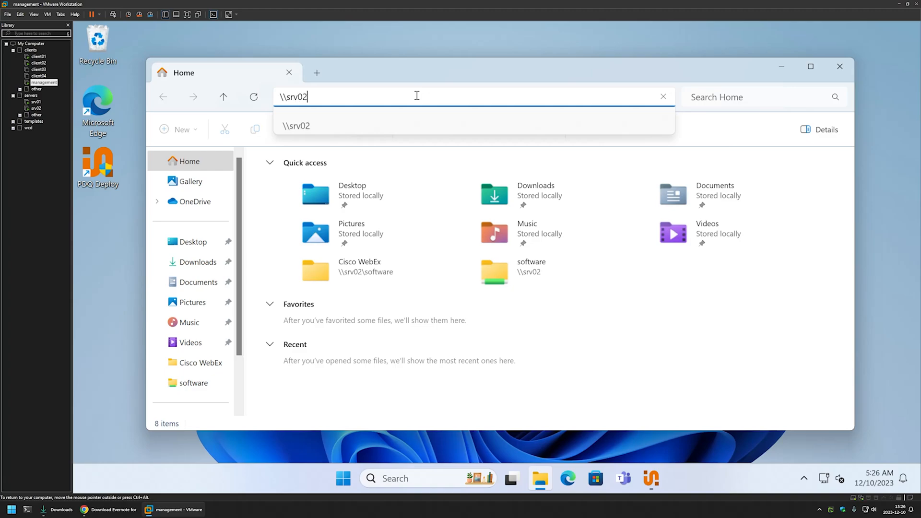
key("Return")
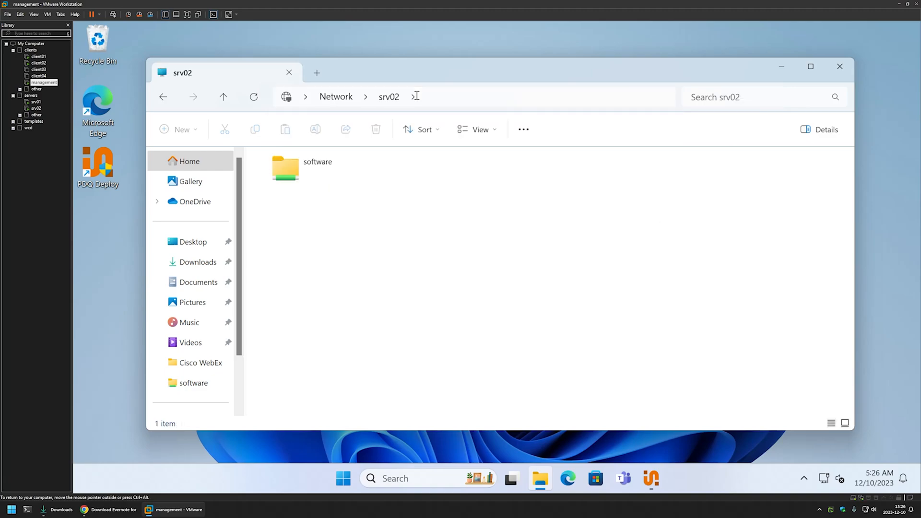
double_click(311, 168)
- Create a folder named Evernote in the software share and paste the copied installer into it
right_click(301, 267)
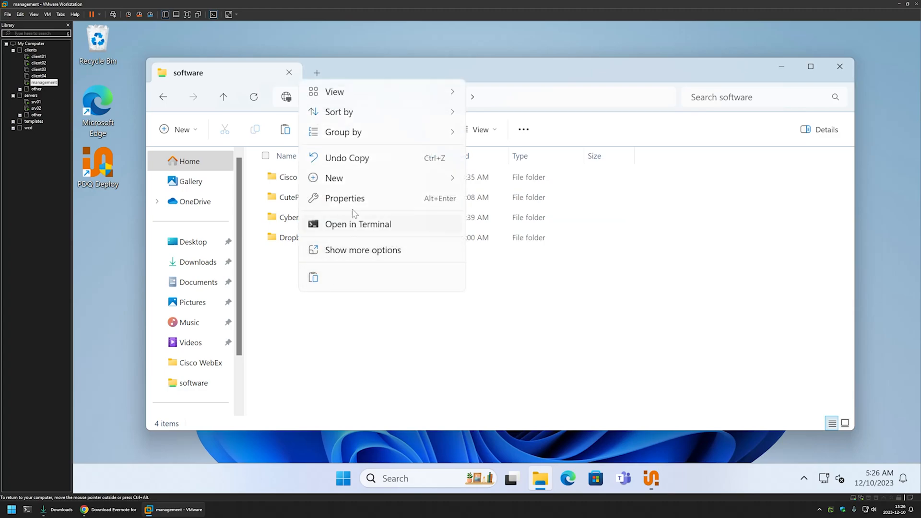
mouse_move(448, 182)
left_click(499, 180)
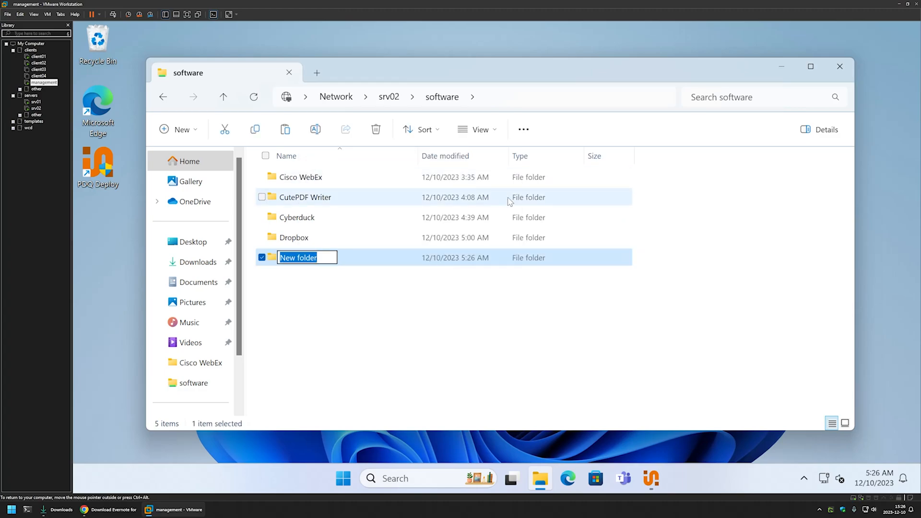
type("Evernote")
key("Return")
key("Return")
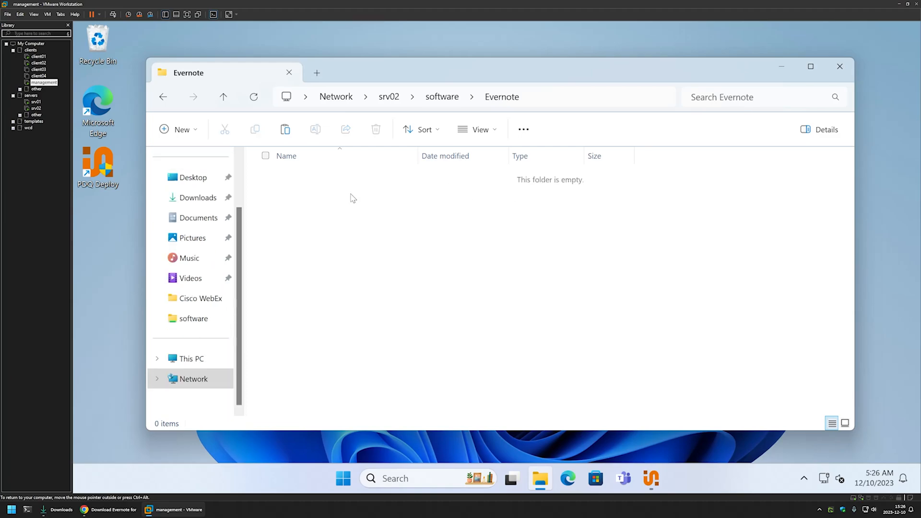
right_click(298, 199)
left_click(317, 207)
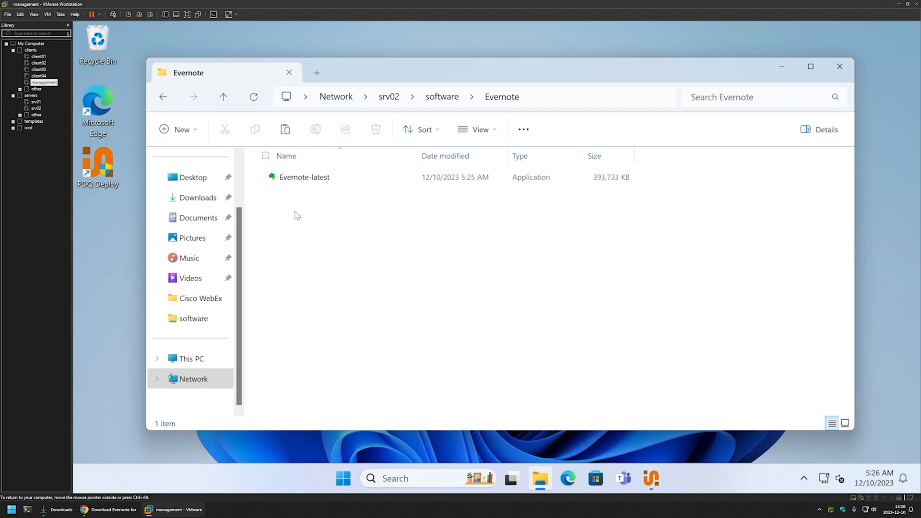
- Switch to PDQ Deploy and create a new package named Evernote under Packages
left_click(651, 478)
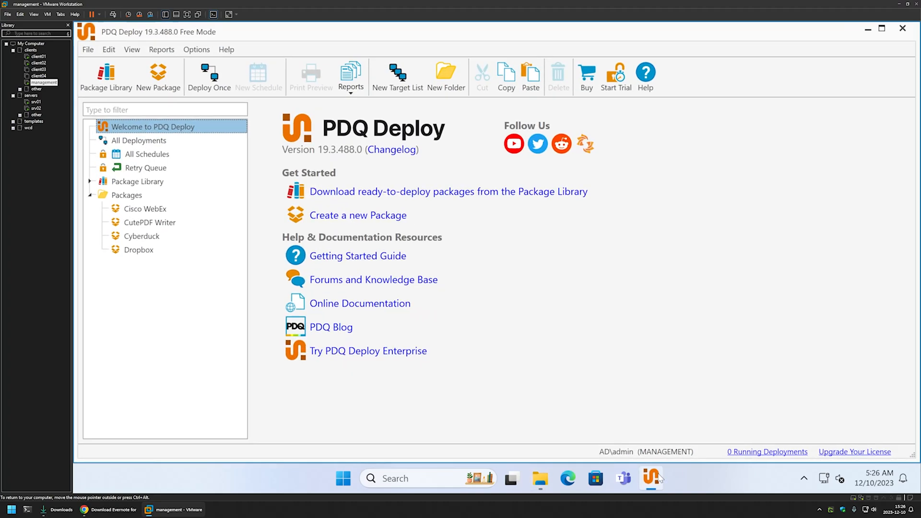
right_click(138, 197)
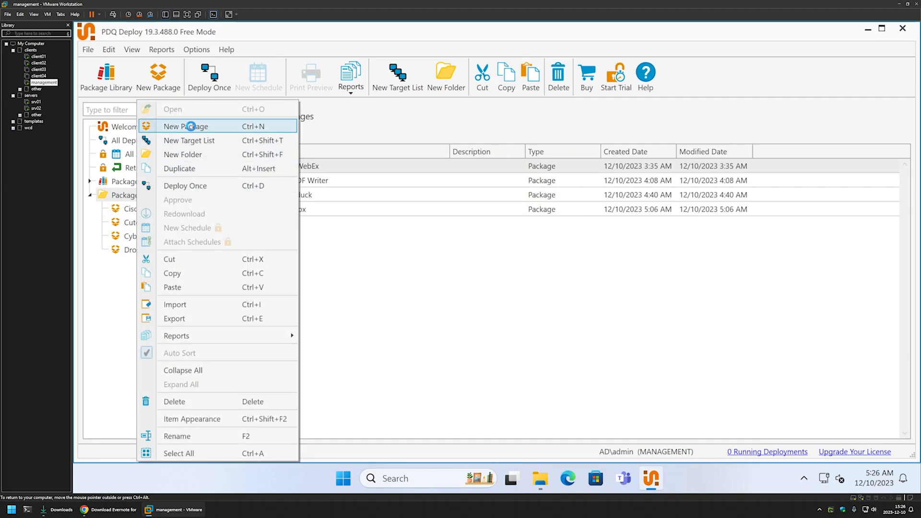
left_click(193, 126)
left_click_drag(321, 143, 259, 145)
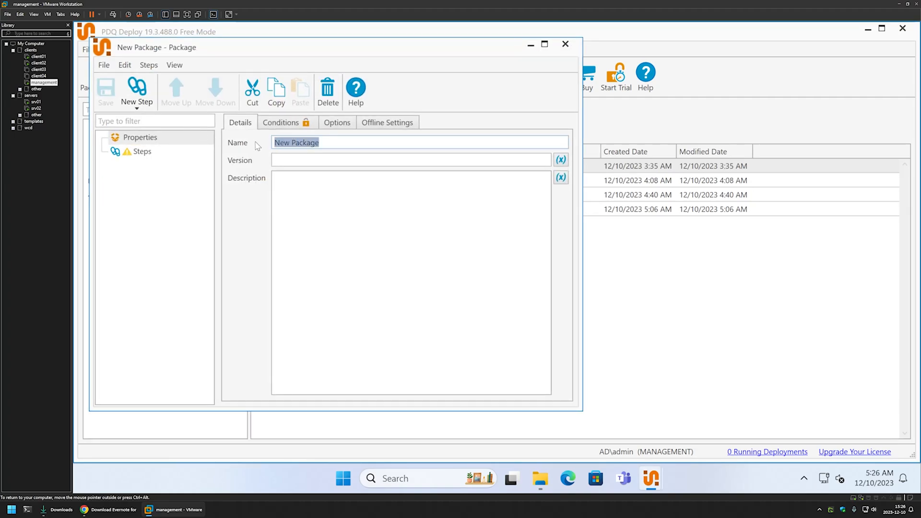
type("Evernote")
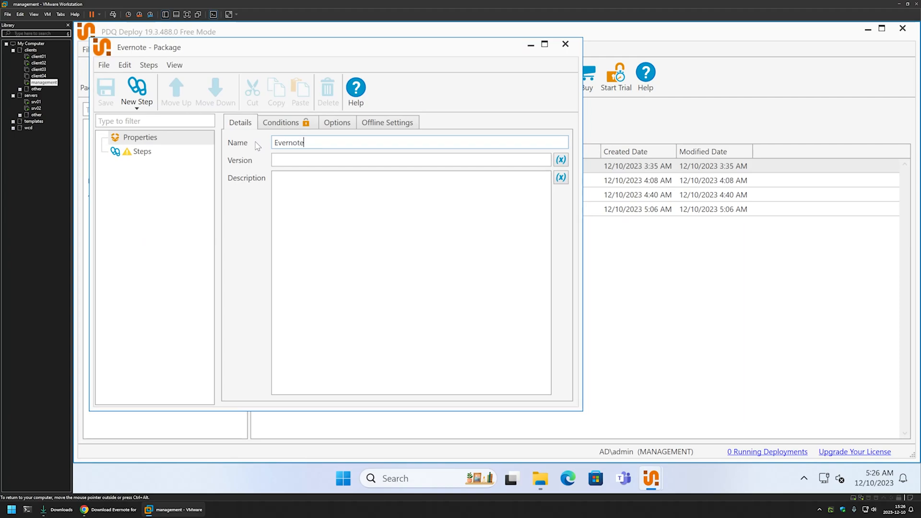
- Add an Install step to the package with \\srv02\software\Evernote\Evernote-latest.exe as its install file
left_click(145, 152)
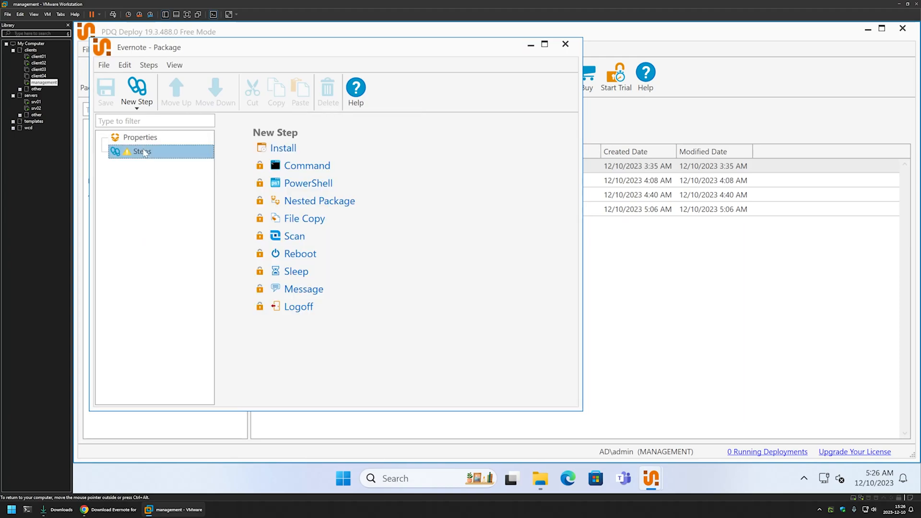
left_click(278, 148)
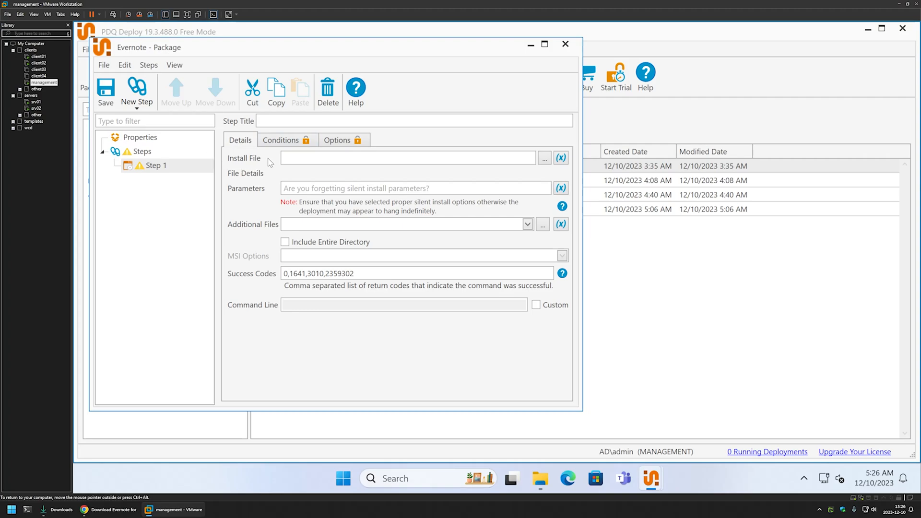
left_click(545, 159)
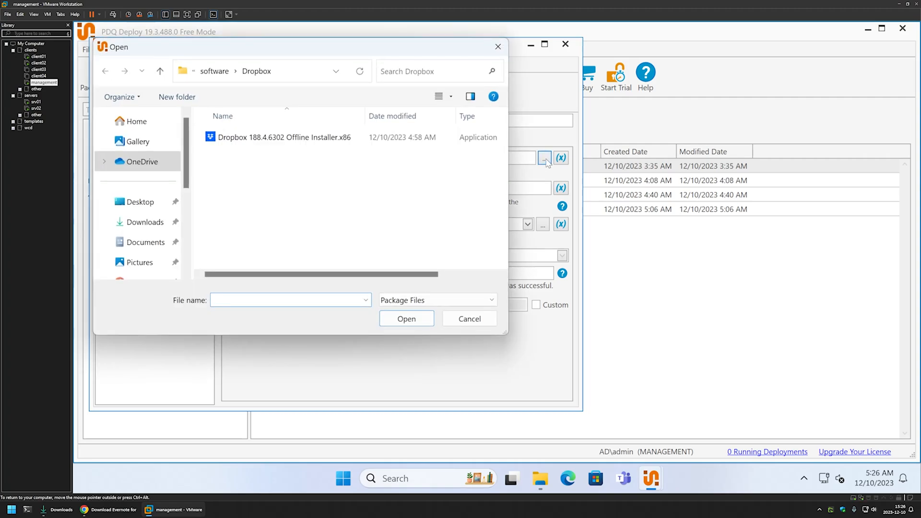
left_click(305, 69)
type("\\\\srv02")
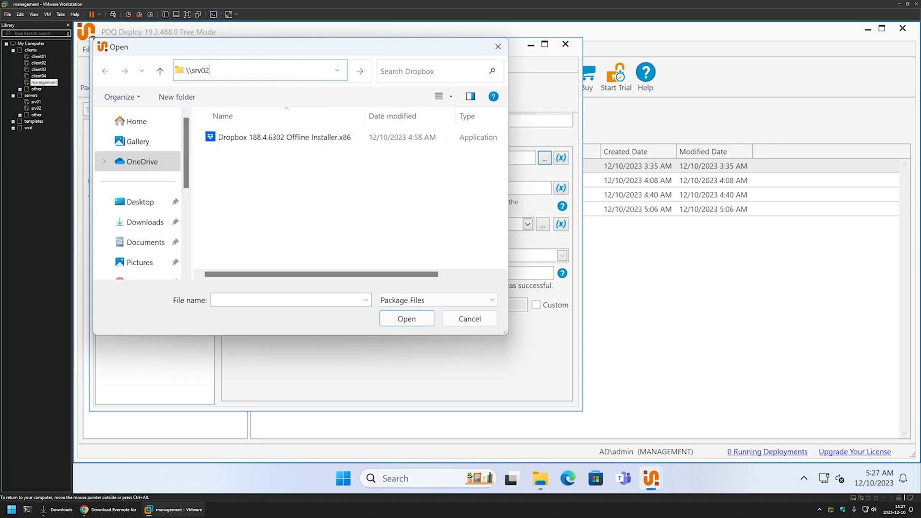
key("Return")
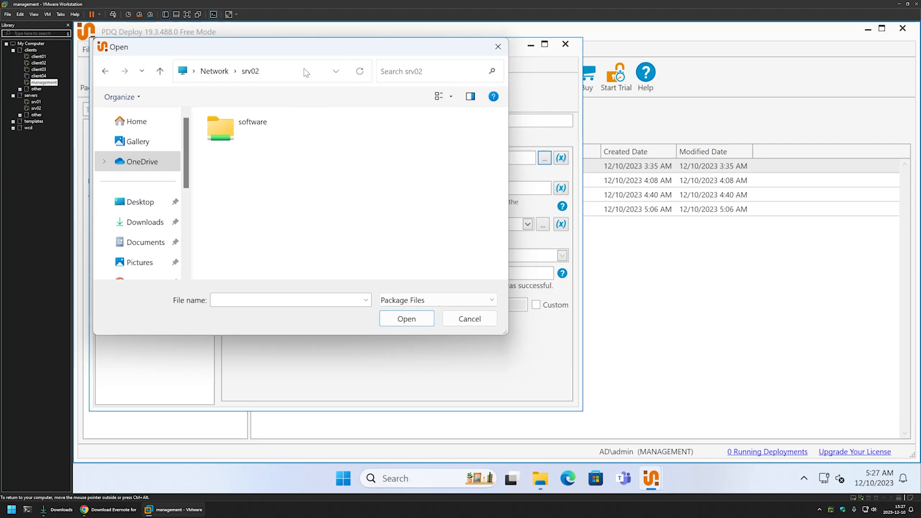
double_click(259, 123)
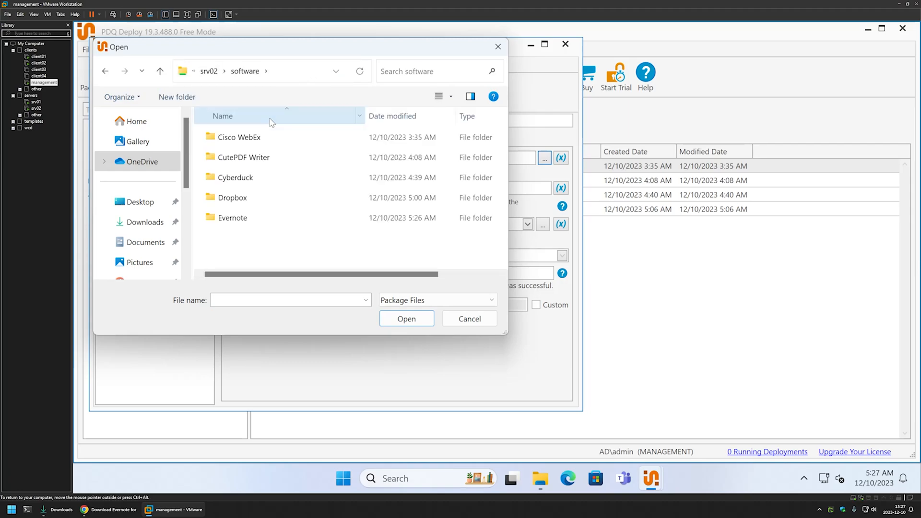
double_click(243, 215)
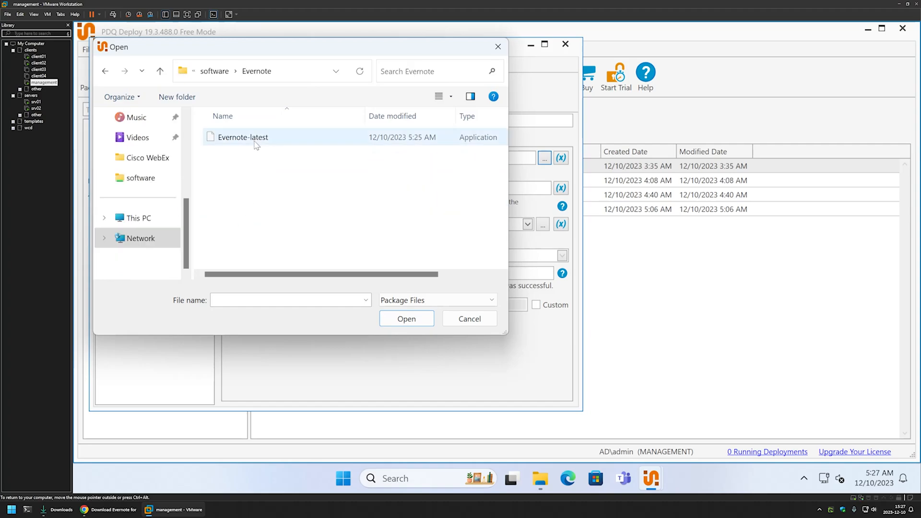
left_click(256, 141)
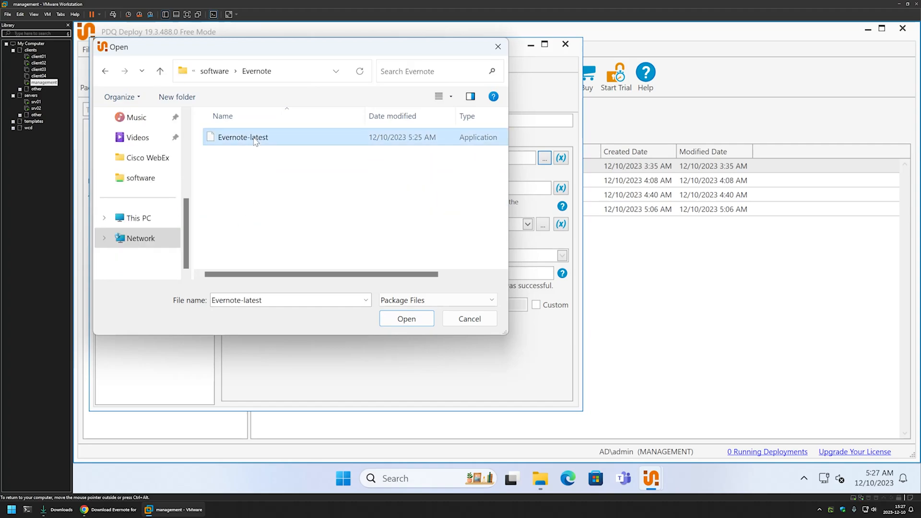
double_click(255, 140)
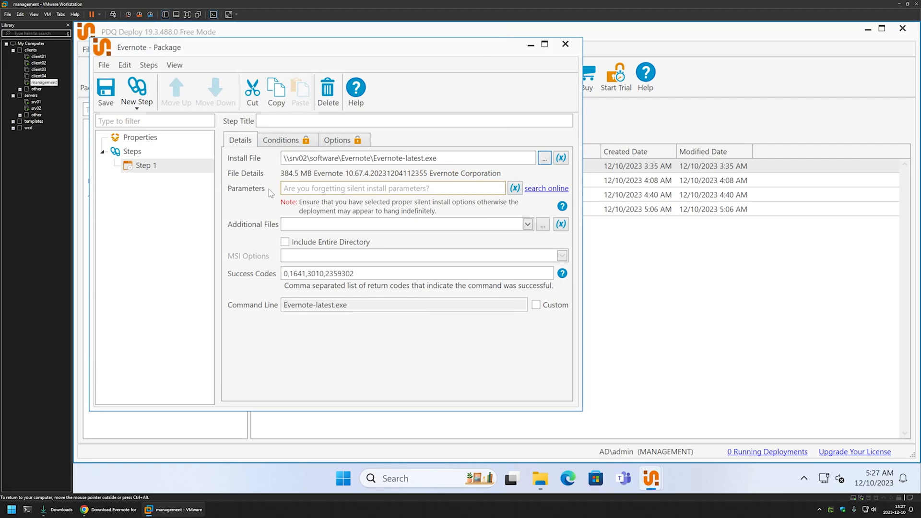
- Copy the silent switches from the GitHub README in Chrome and set the install step's parameters to /AllUsers /S in PDQ Deploy
left_click(96, 510)
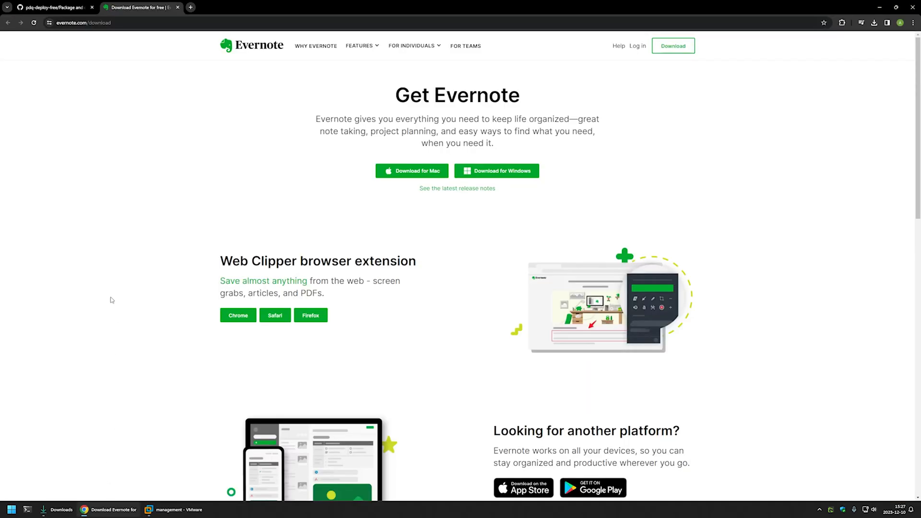
left_click(55, 6)
left_click_drag(316, 287, 263, 285)
left_click(394, 285)
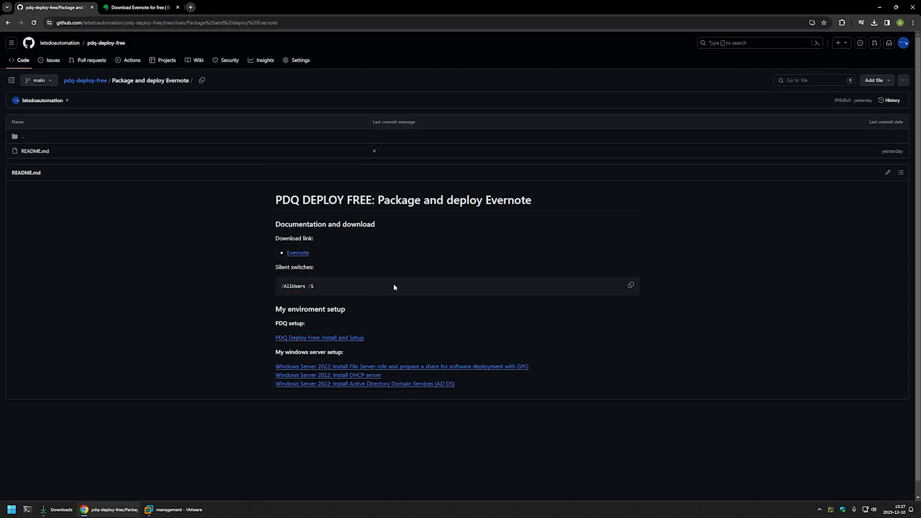
left_click(631, 287)
left_click(157, 508)
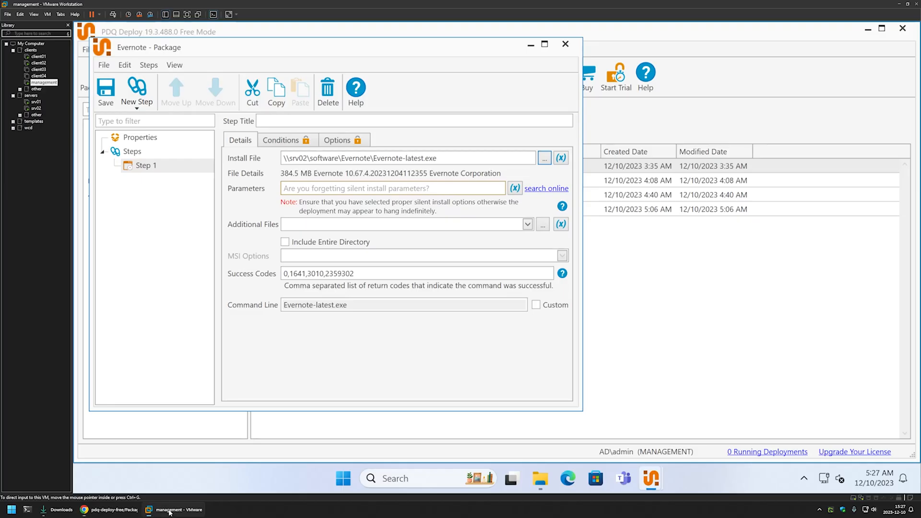
left_click(296, 186)
key("ctrl+v")
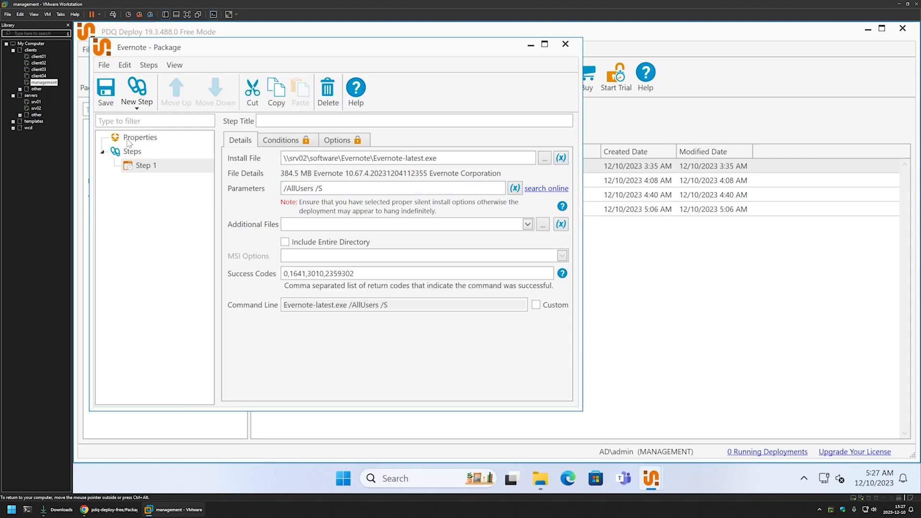
- Save and close the Evernote package, and open a Deploy Once setup for it
left_click(111, 100)
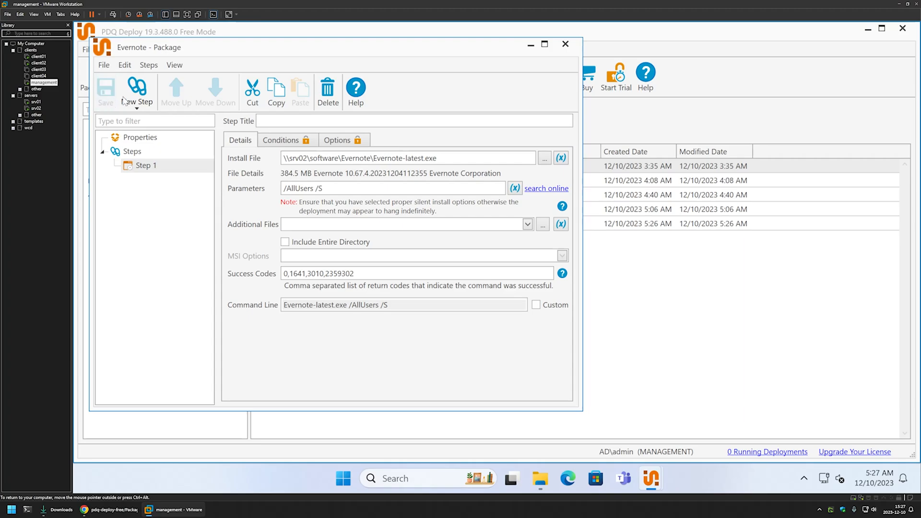
left_click(565, 43)
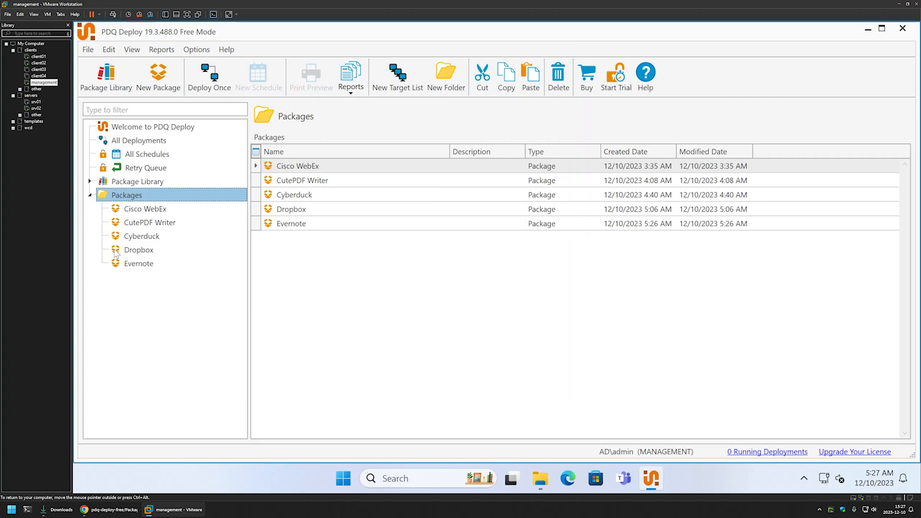
left_click(140, 265)
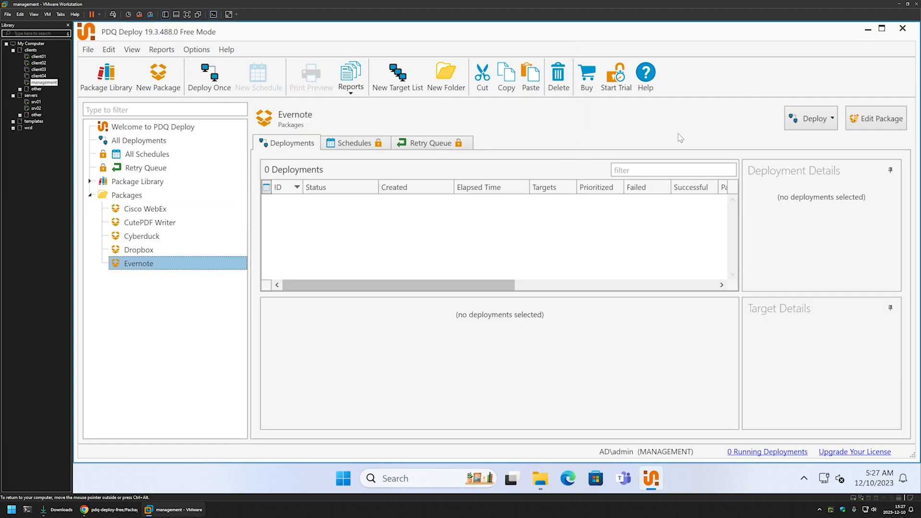
left_click(792, 120)
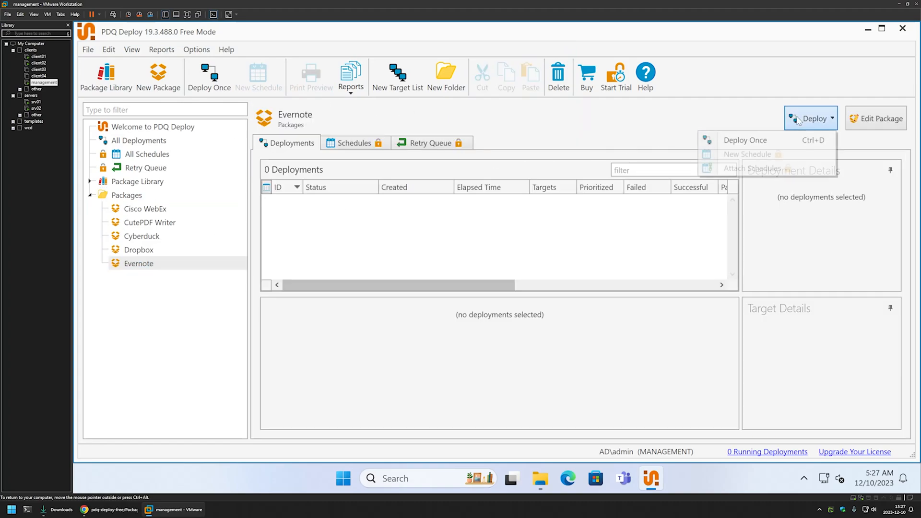
left_click(755, 140)
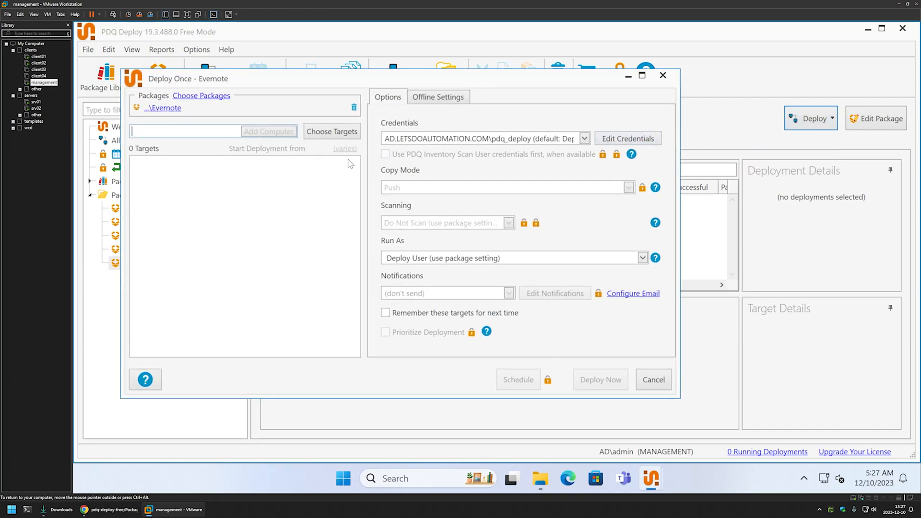
- Add CLIENT01 and CLIENT02 from Active Directory computers as deployment targets and deploy the Evernote package immediately
left_click(326, 136)
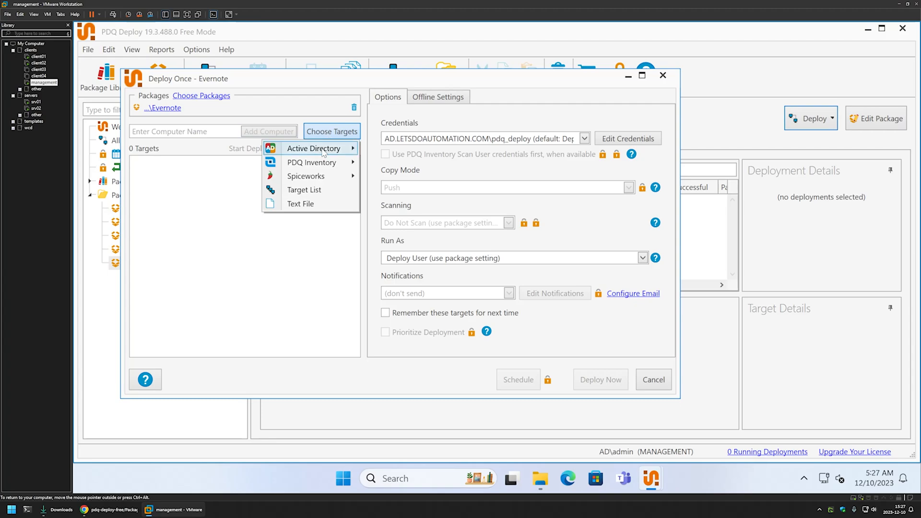
mouse_move(324, 152)
left_click(219, 165)
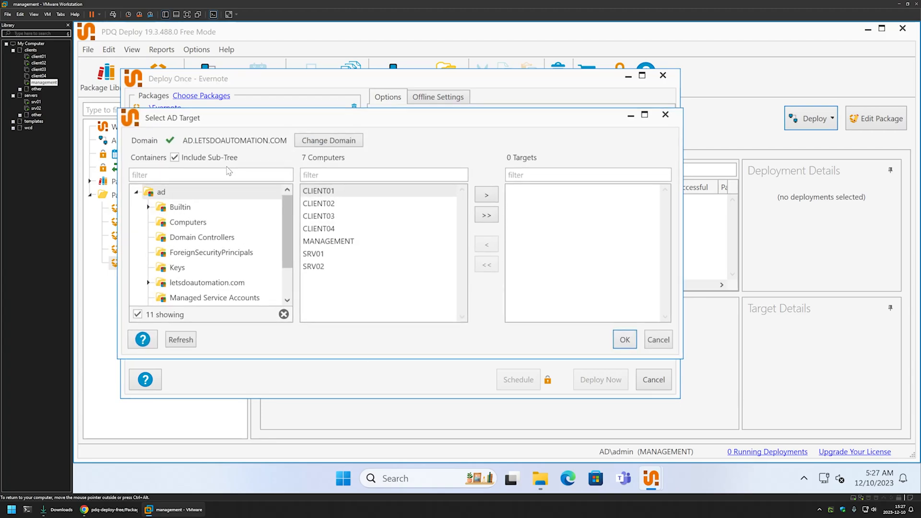
left_click(336, 193)
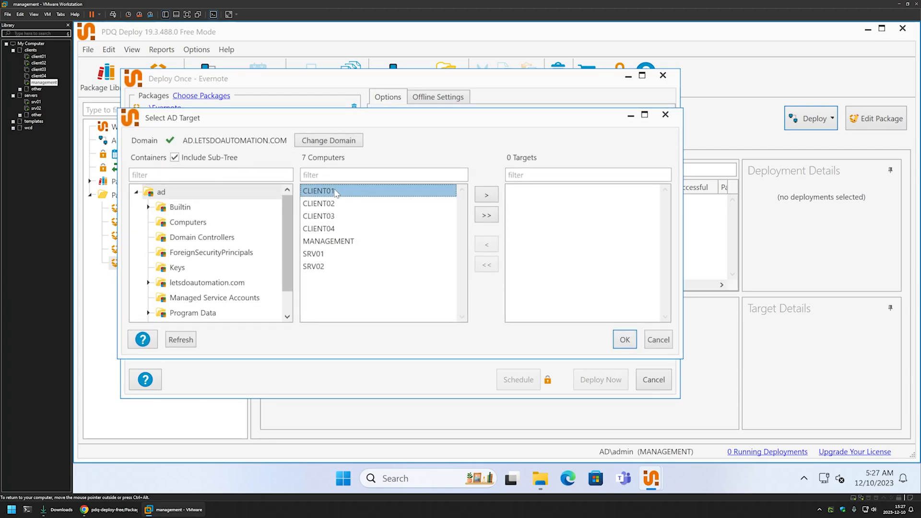
left_click(330, 204, "ctrl")
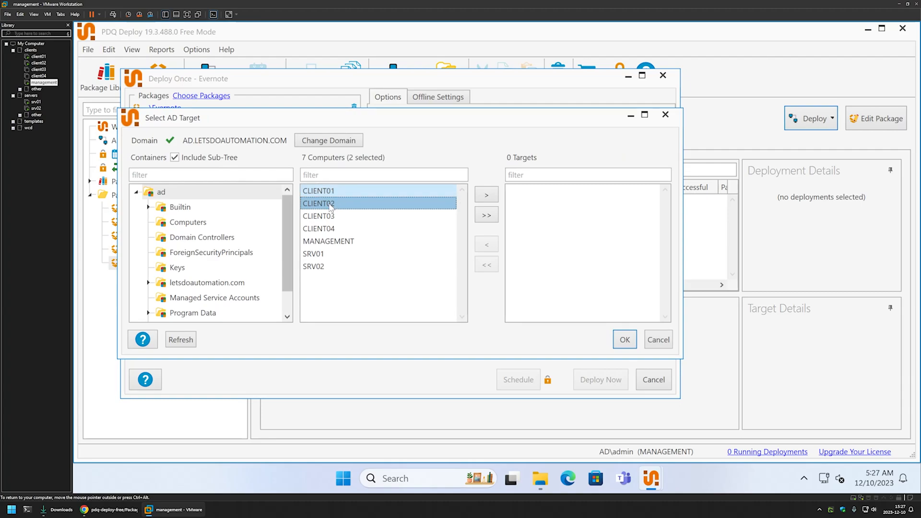
left_click(482, 194)
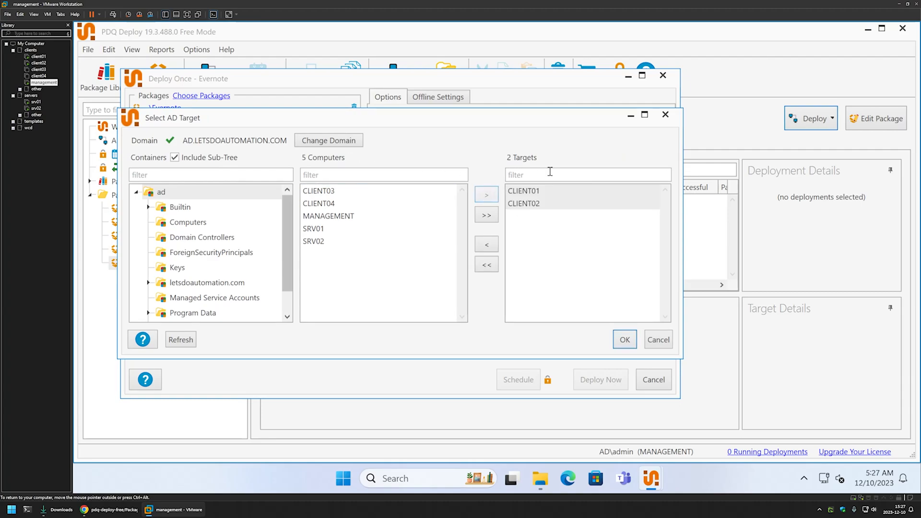
left_click(624, 340)
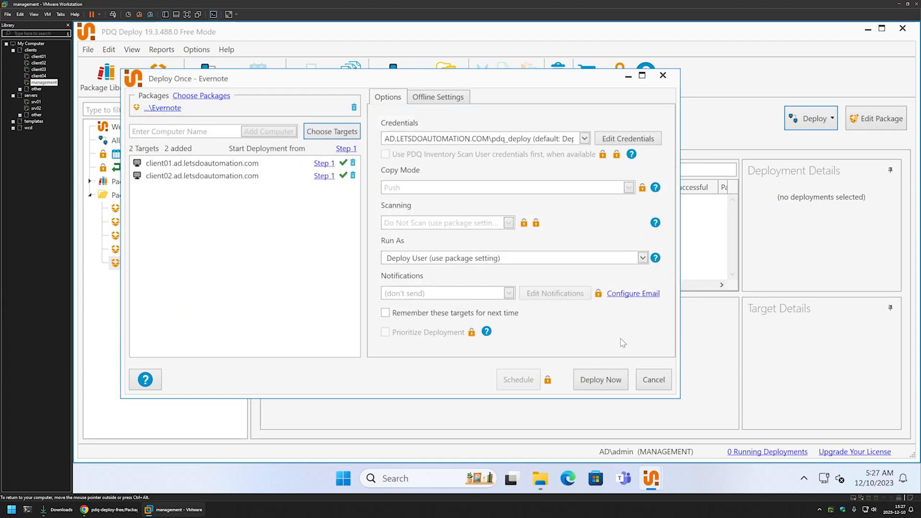
left_click(606, 380)
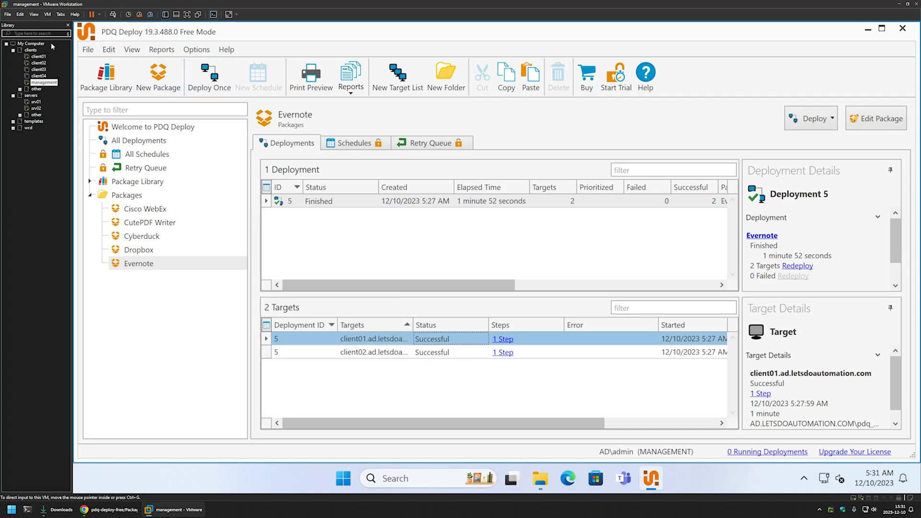
- Switch to the client01 virtual machine and launch Evernote from its desktop to check the installation
left_click(38, 57)
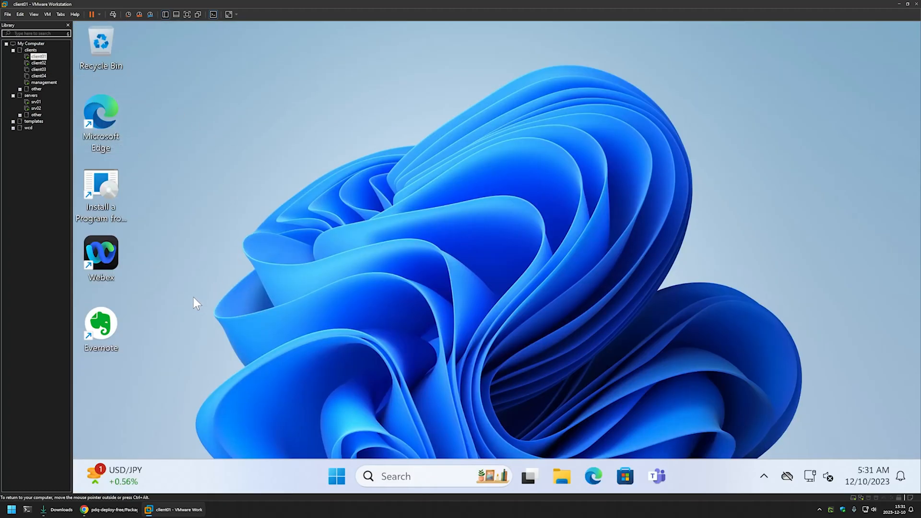
left_click(119, 324)
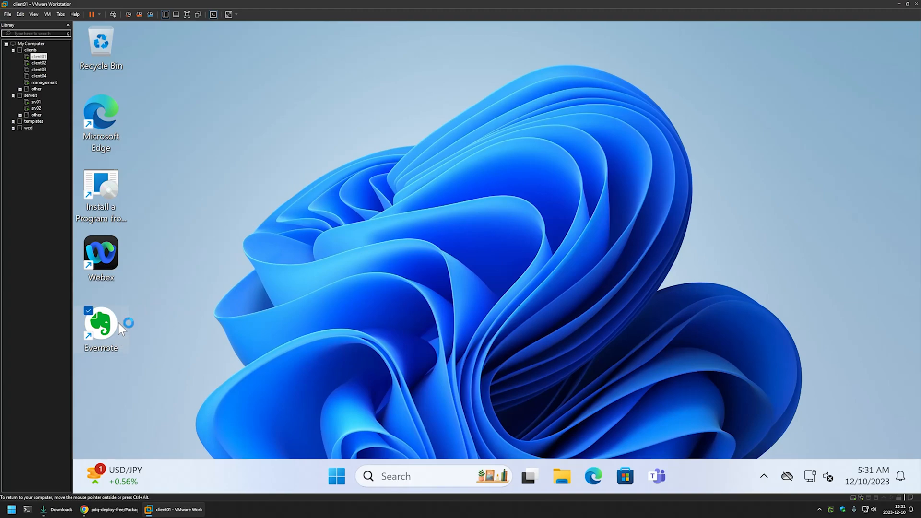